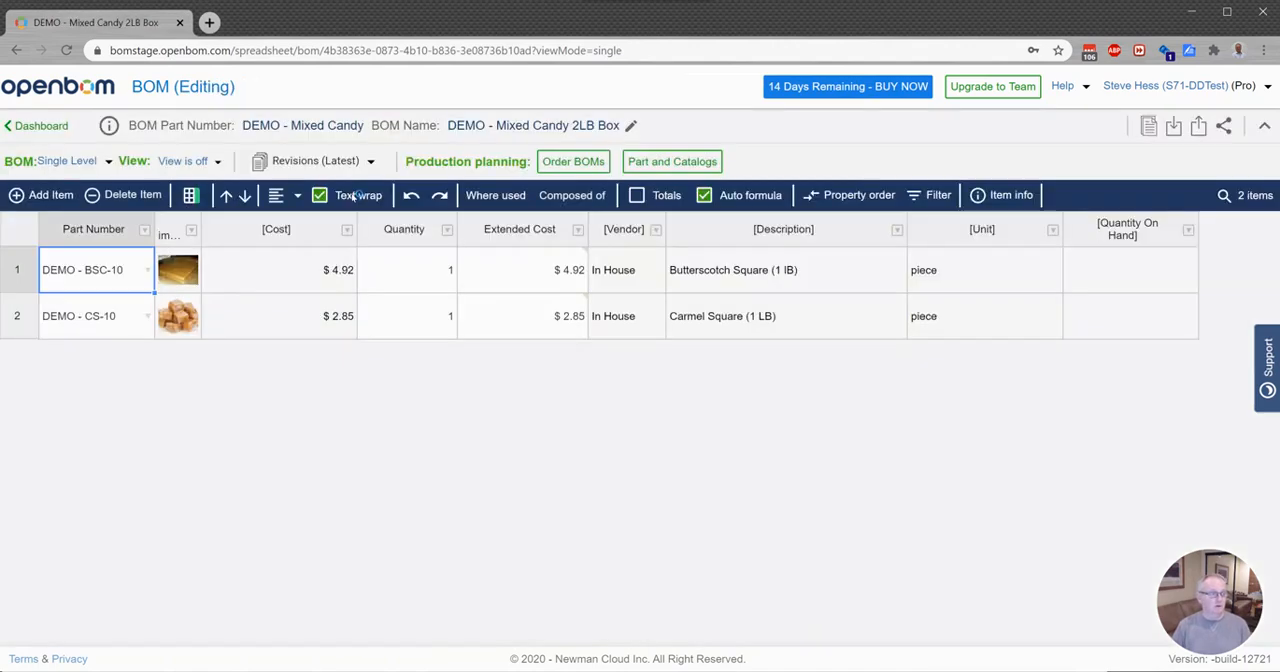
Step: Switch the Mixed Candy BOM to the multi-level view, and expand and collapse the Butterscotch Square item to view its components
click(67, 161)
click(90, 213)
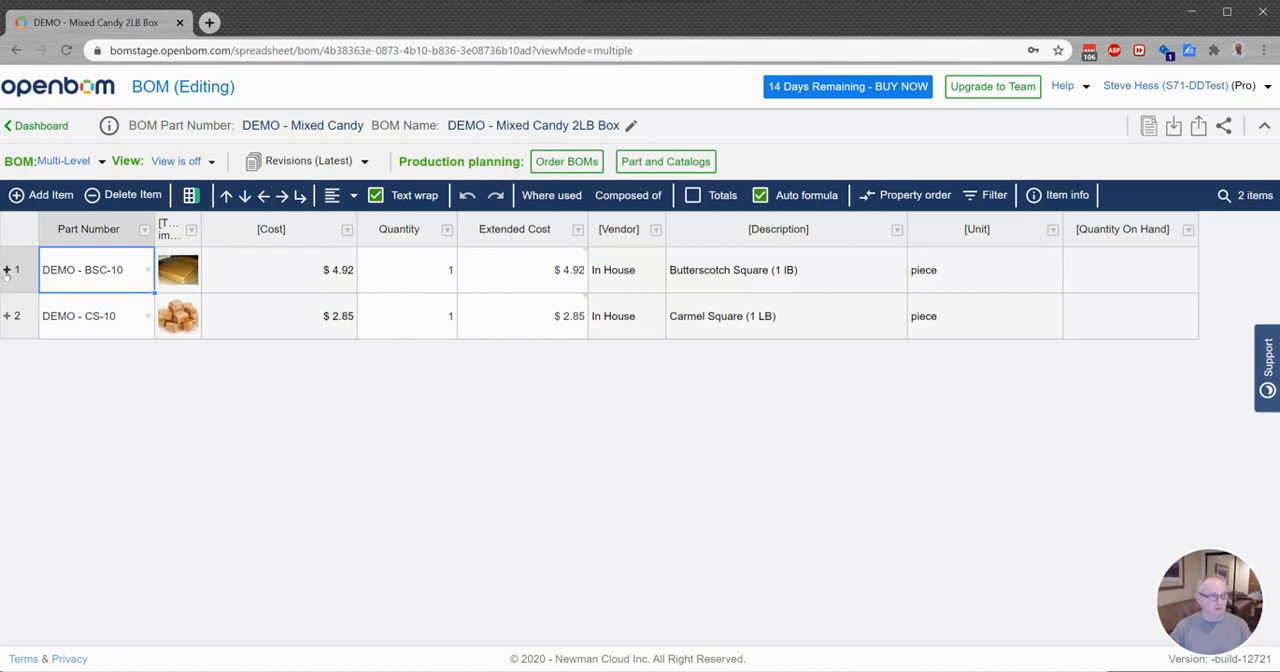
click(7, 269)
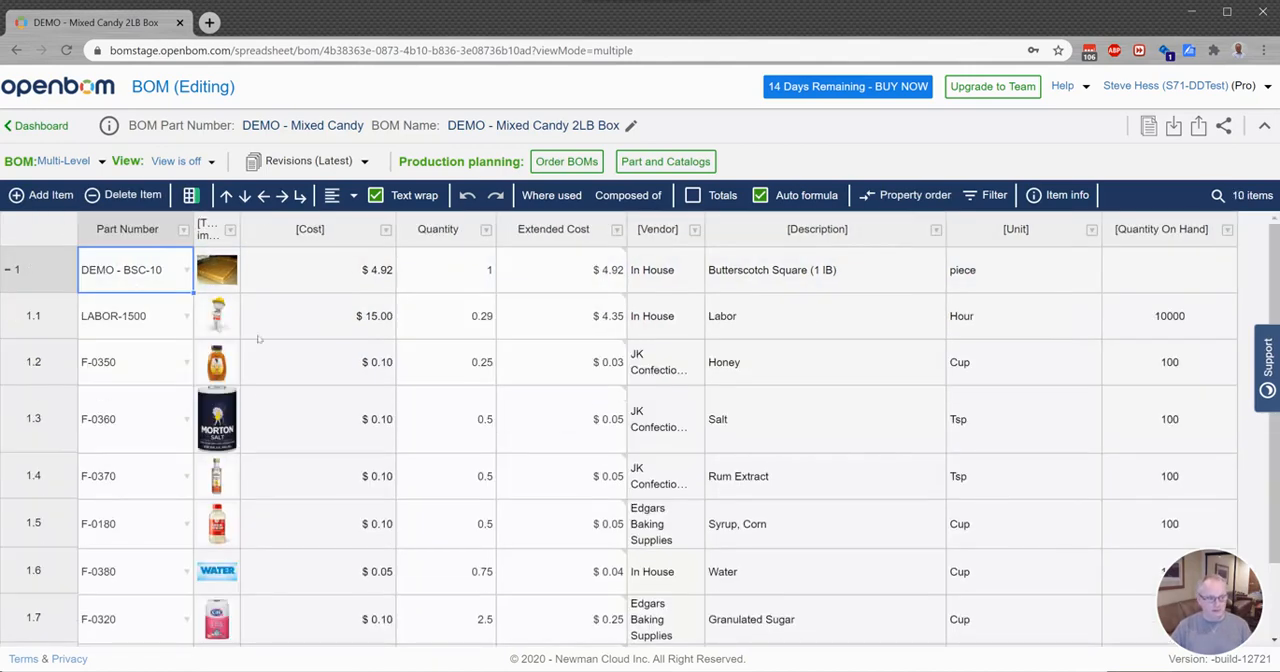
click(7, 269)
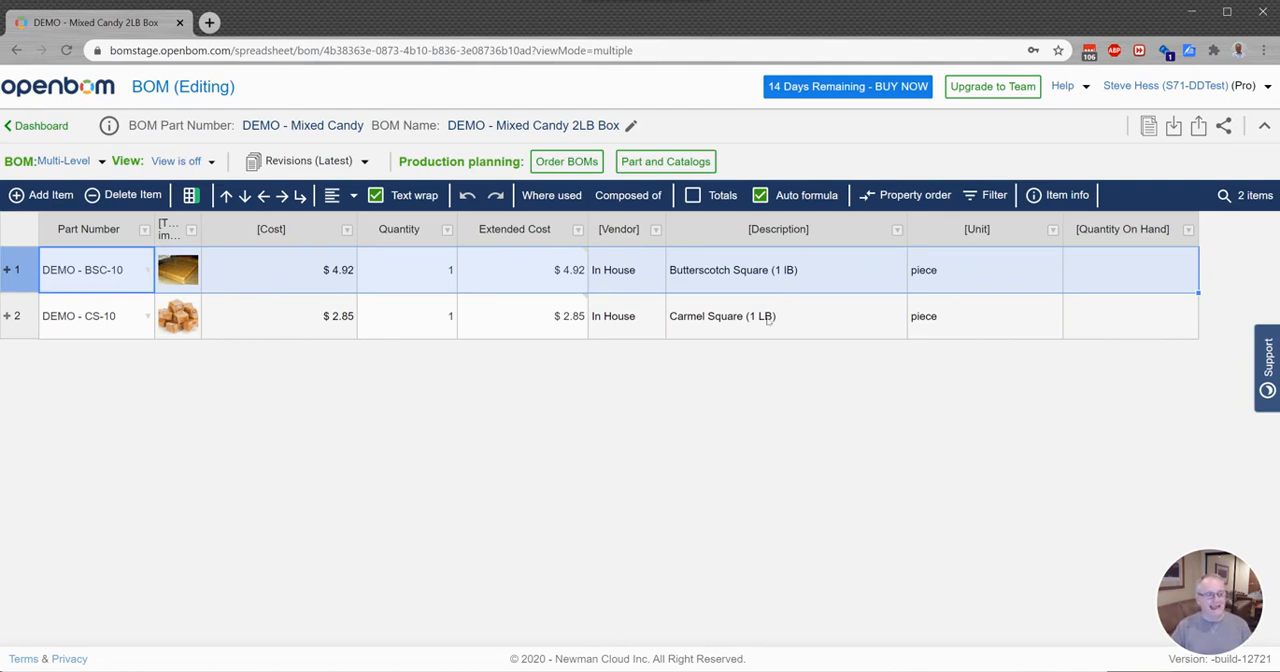
Step: Link the DEMO - Labor catalog to the BOM in the parts and catalogs configuration
click(660, 161)
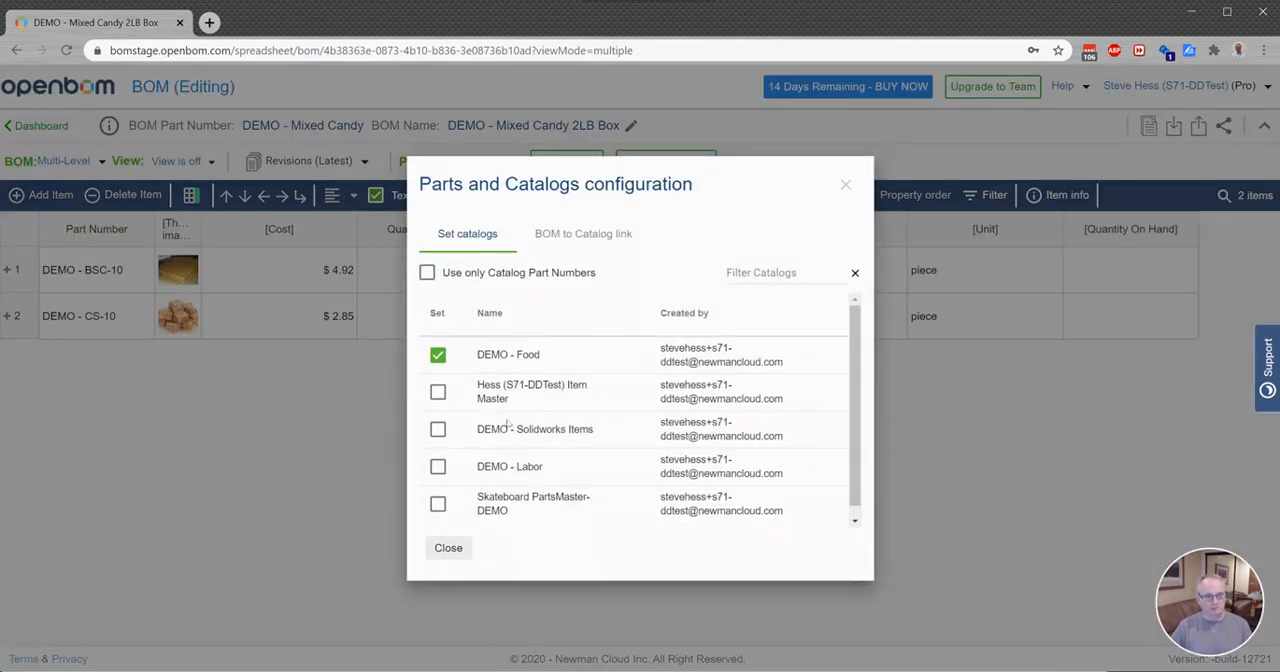
click(438, 467)
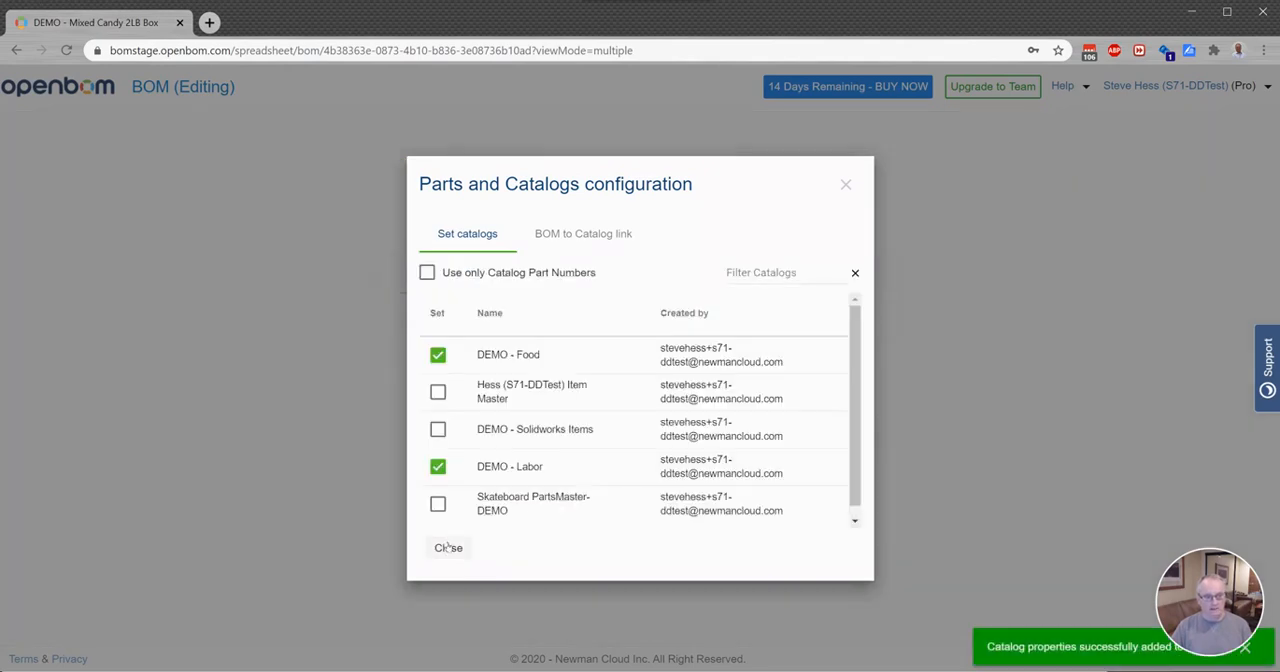
click(448, 548)
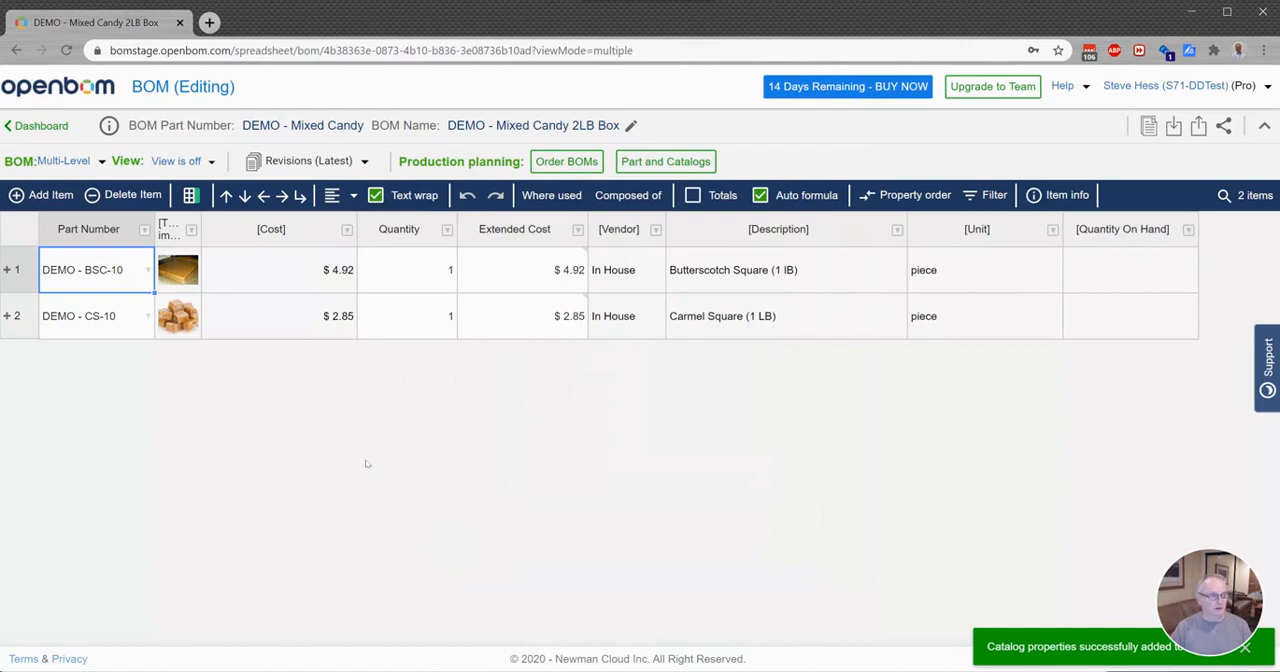
Step: Add the catalog part LABOR-1500 as a new BOM item with quantity .1, and turn on the totals row
click(40, 195)
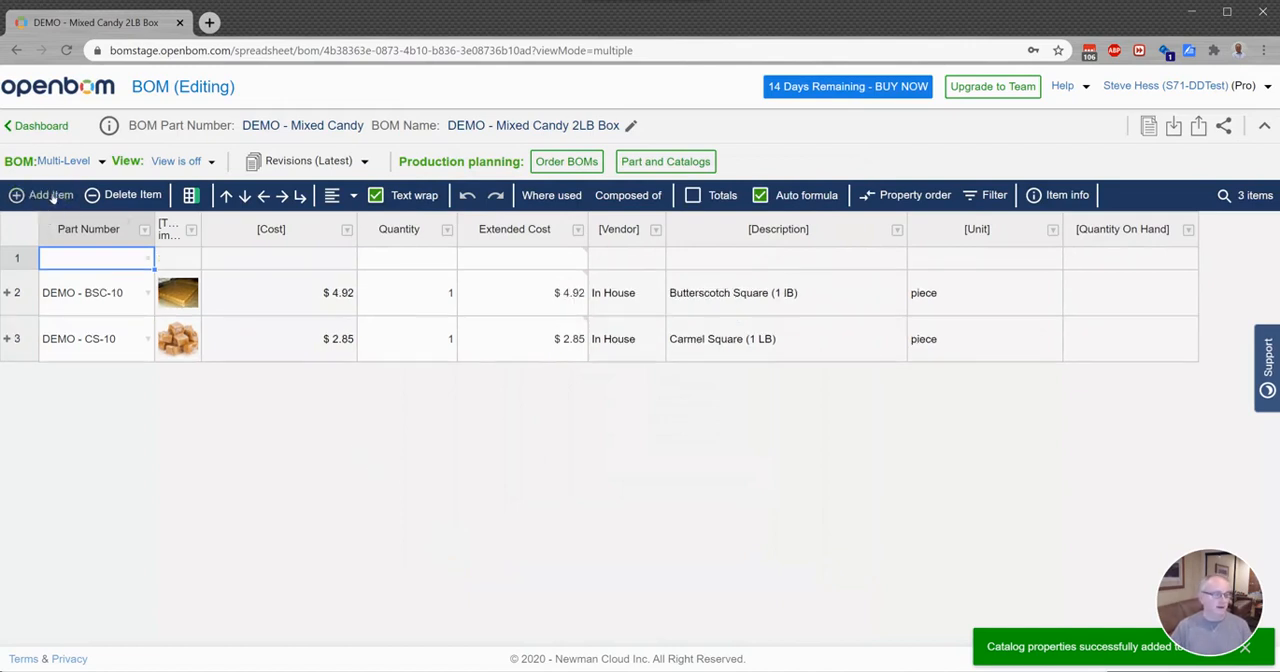
click(148, 258)
click(75, 328)
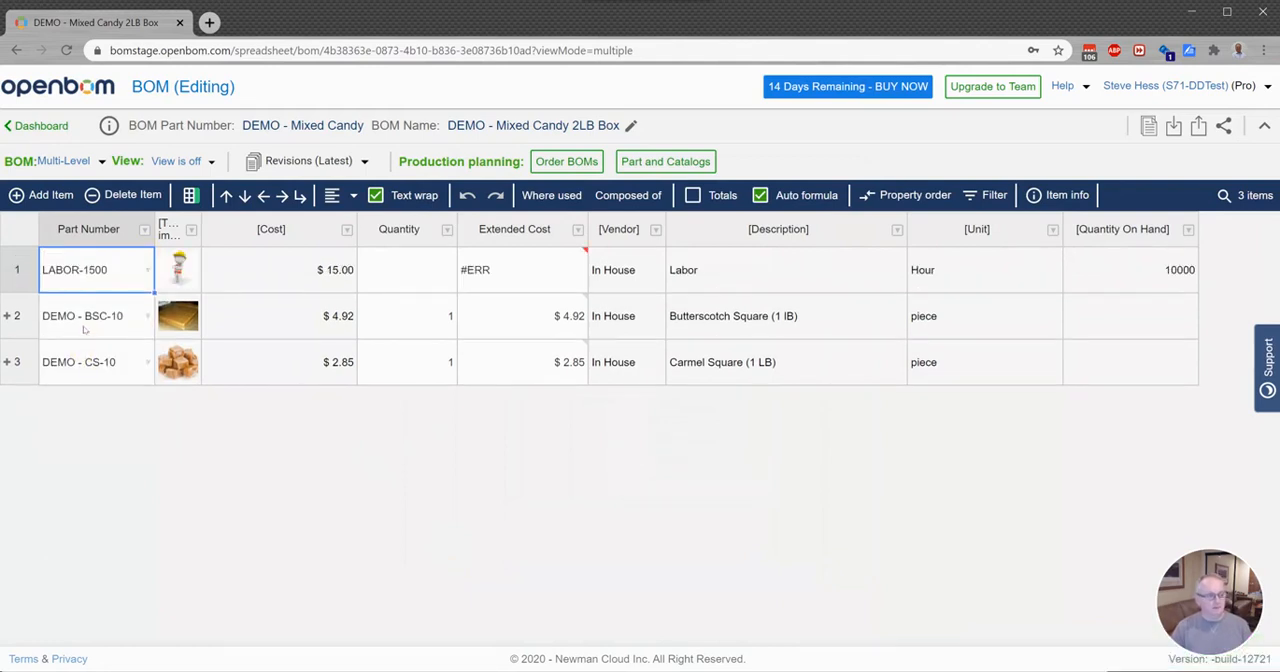
click(396, 271)
text(.1)
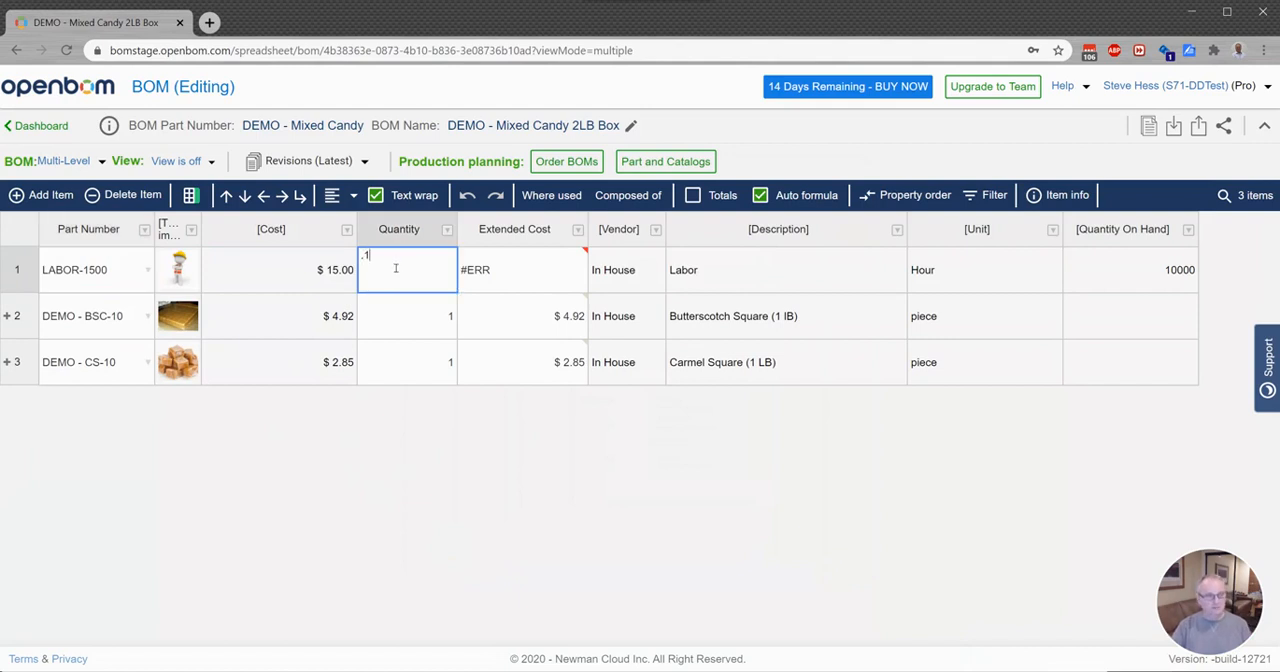
key(Return)
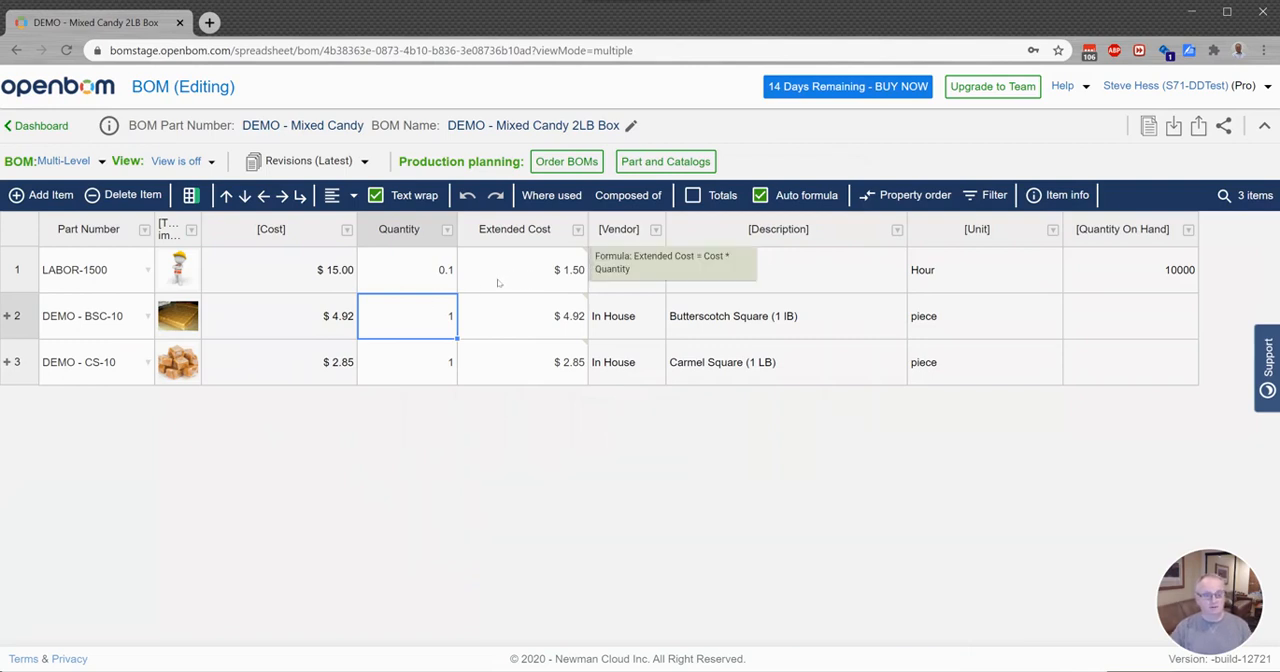
click(693, 196)
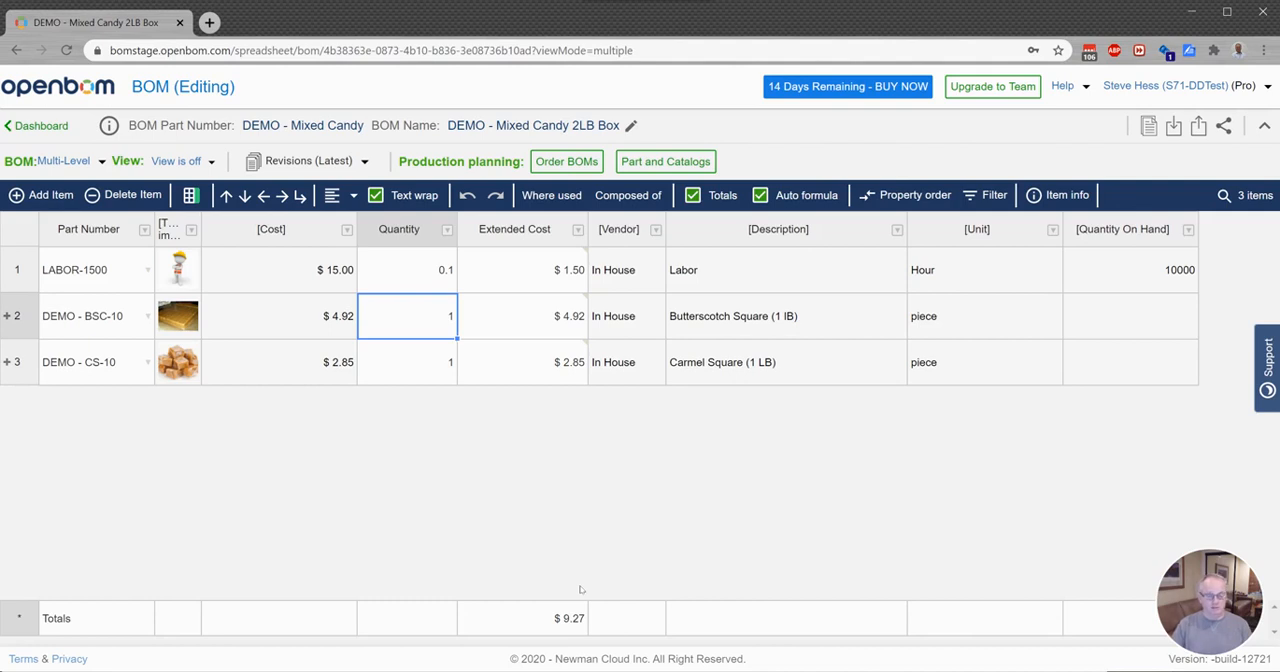
Step: Create a production order batch of 150 units with the description "Sees Candy"
click(567, 160)
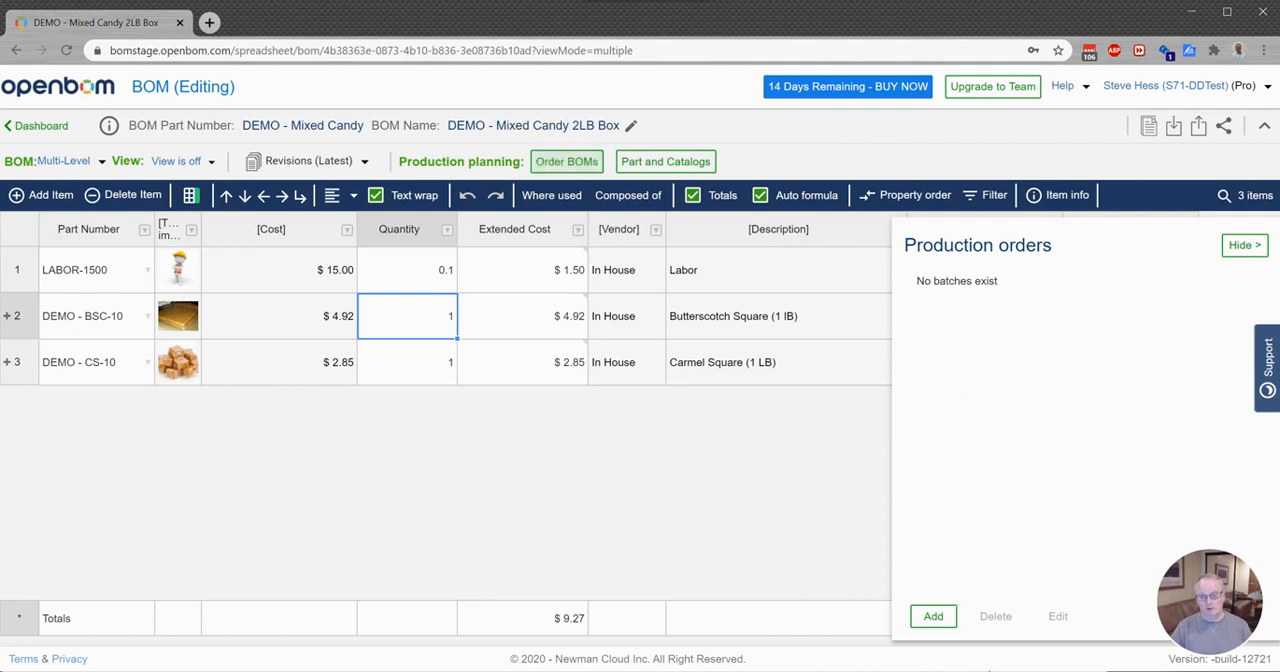
click(948, 621)
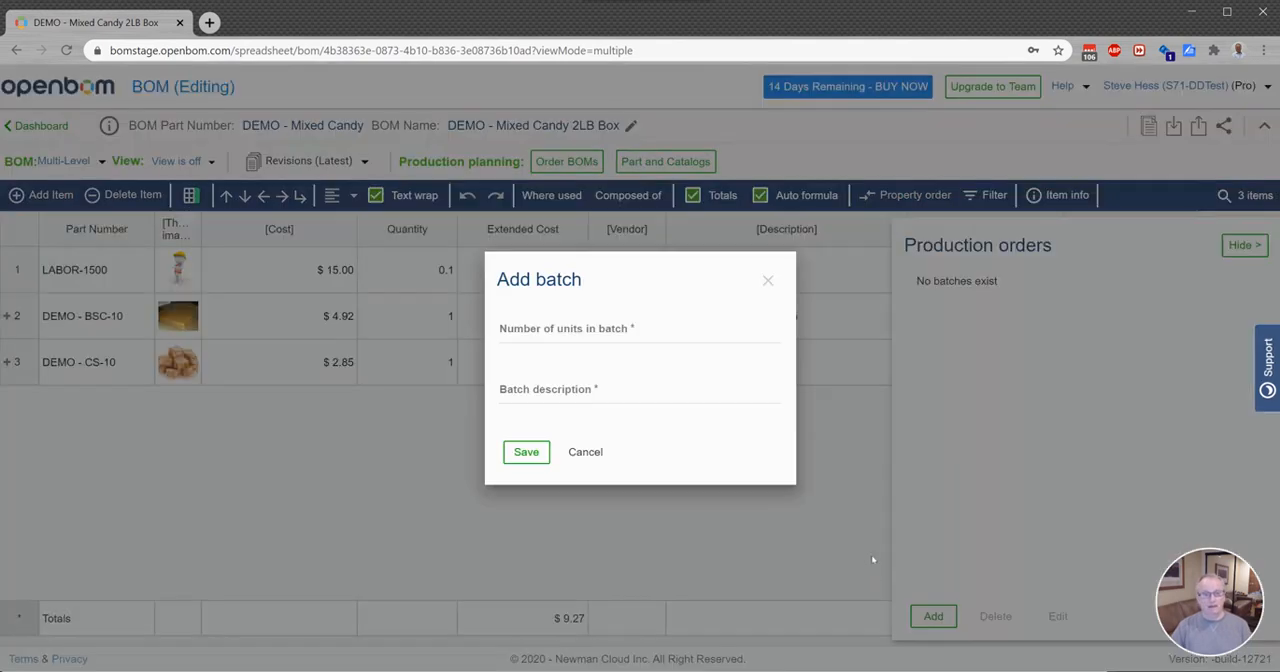
click(572, 336)
text(150)
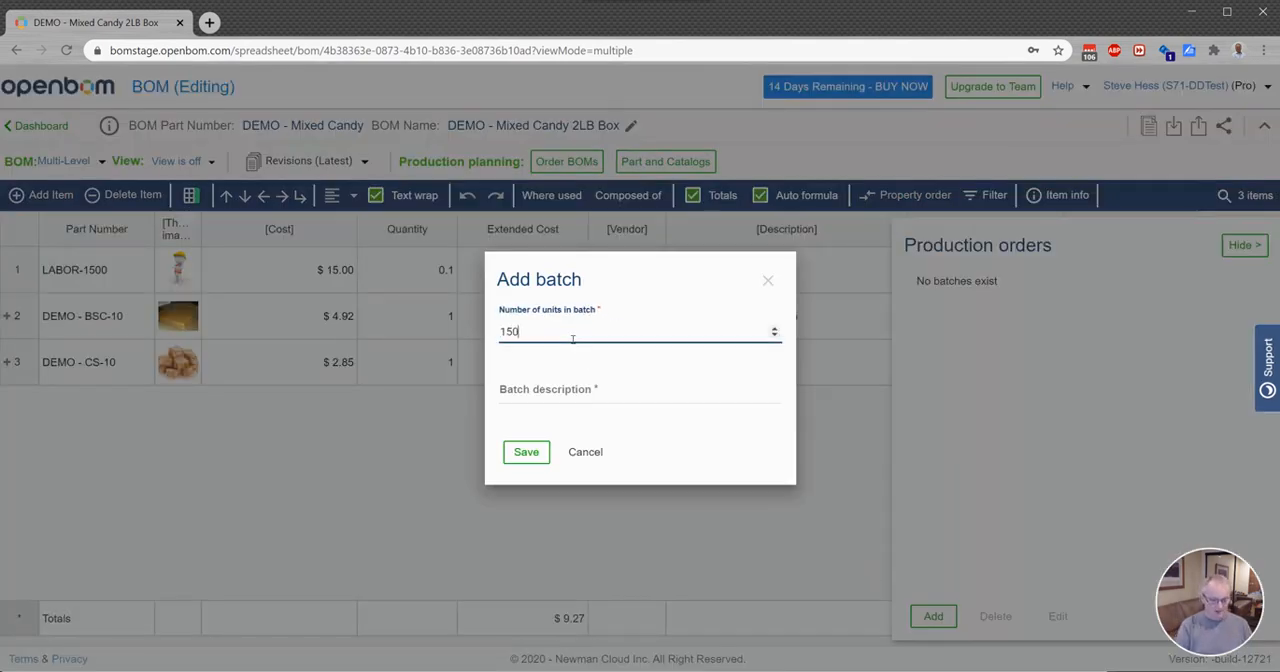
click(571, 396)
text(Sees Candy)
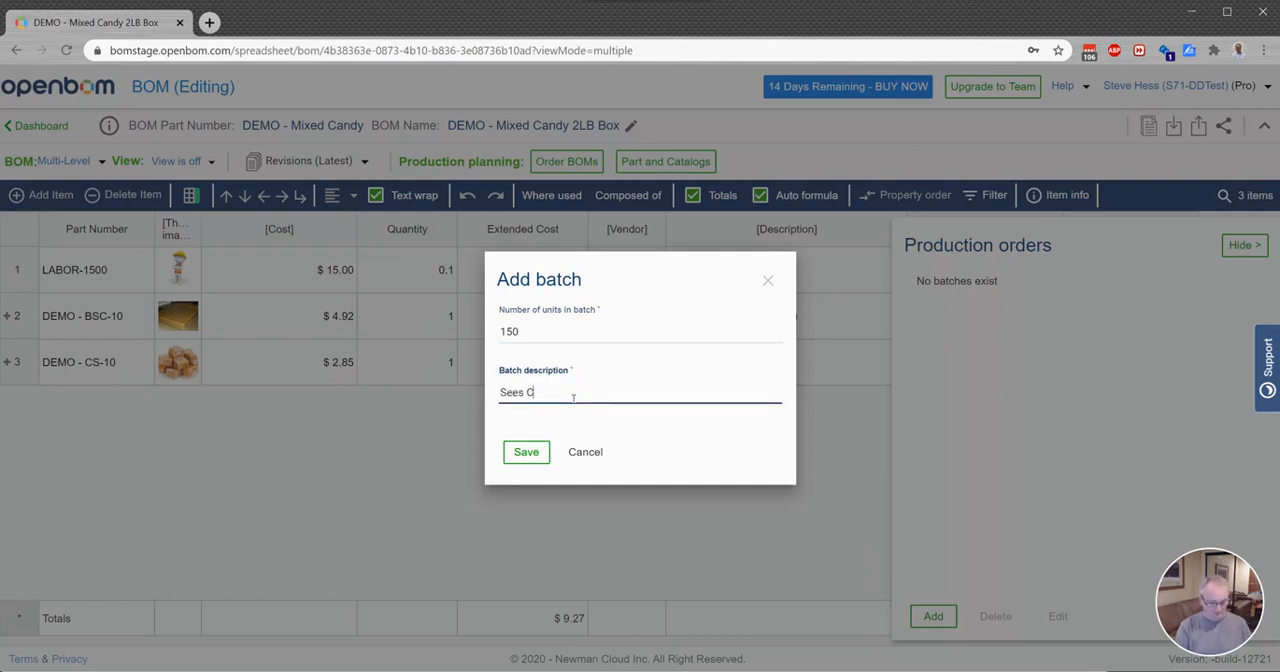
click(525, 450)
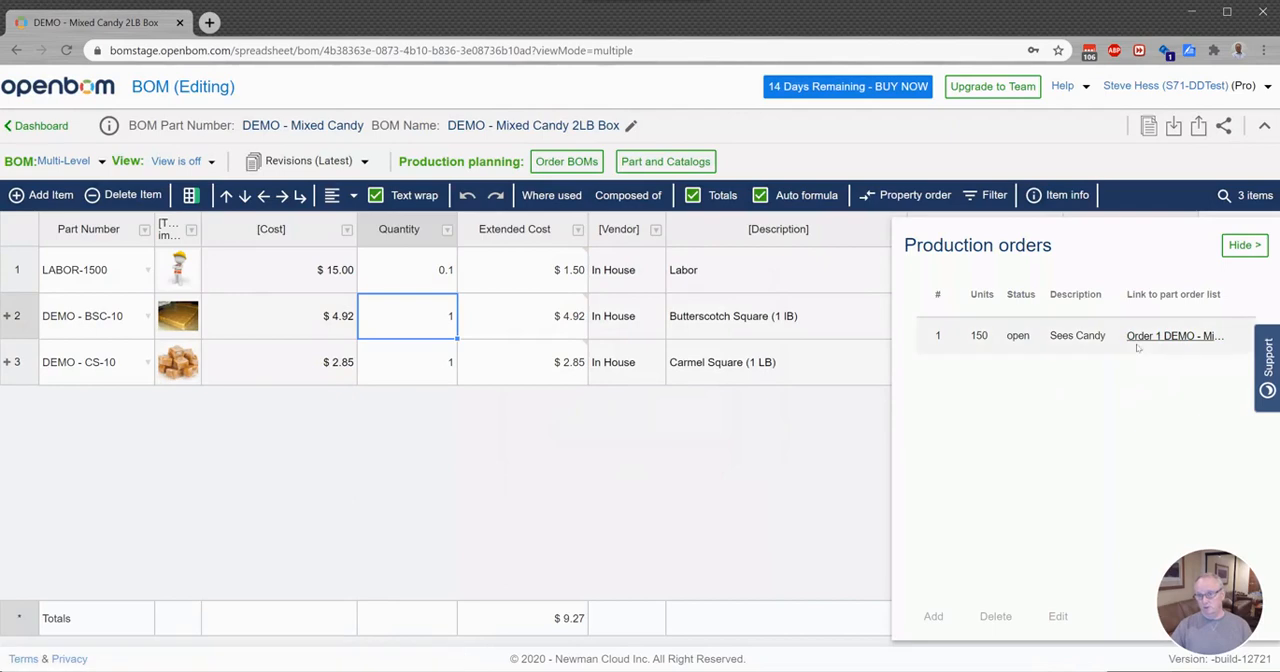
Step: Open the part order list of the Sees Candy batch and examine the quantity gaps of its ingredients
click(1172, 336)
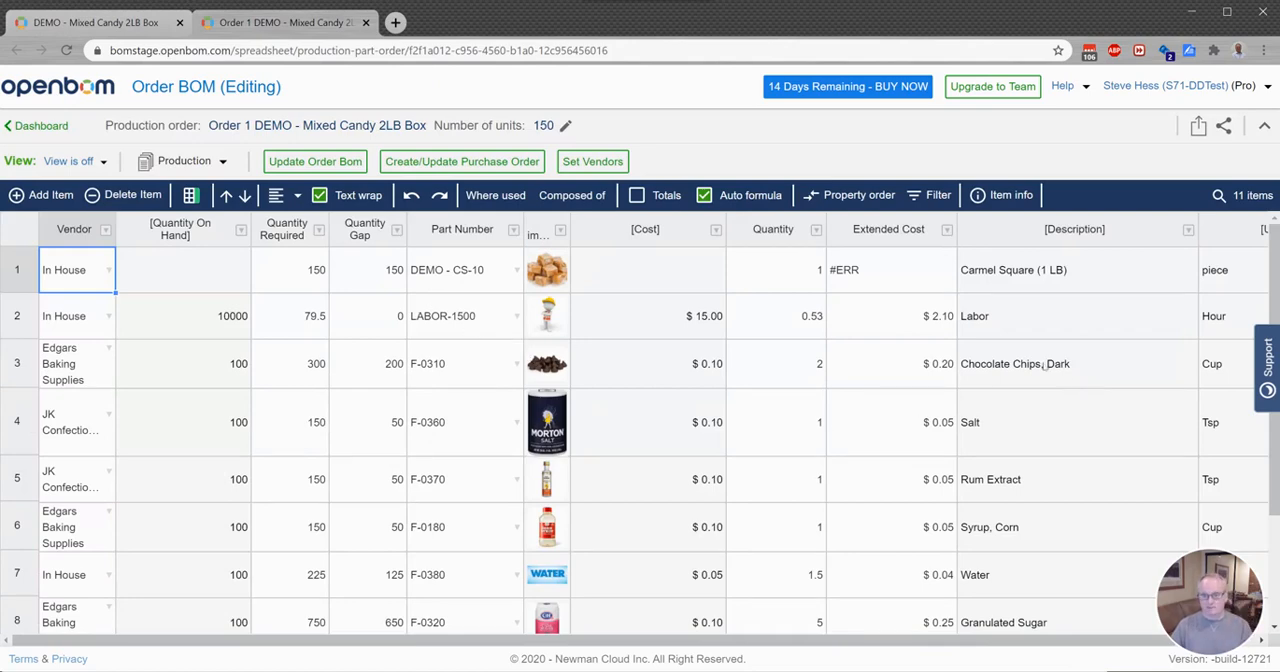
click(1004, 362)
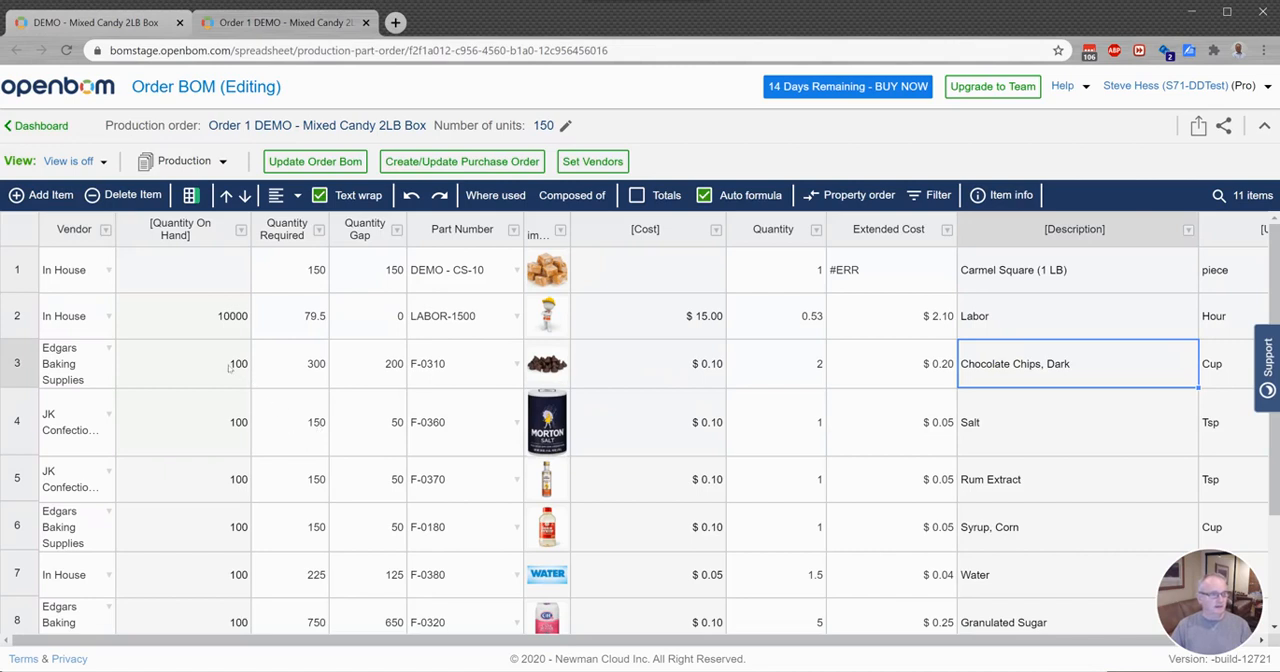
click(372, 378)
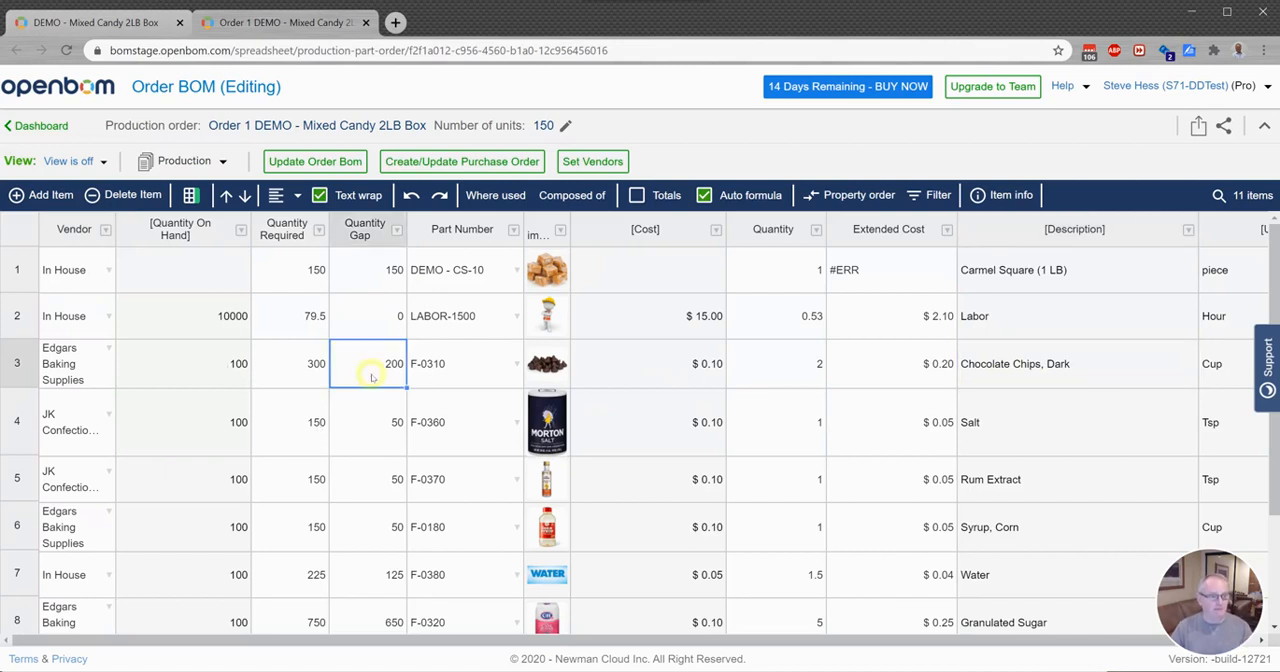
click(373, 425)
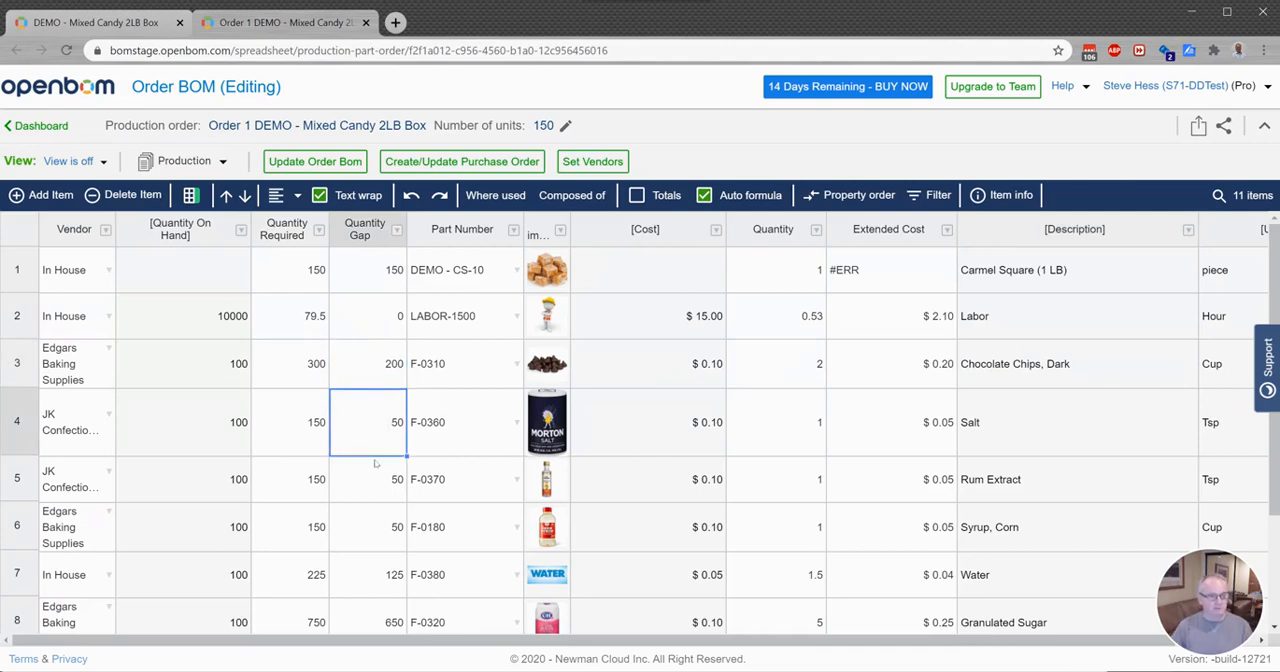
scroll(372, 440, down, 3)
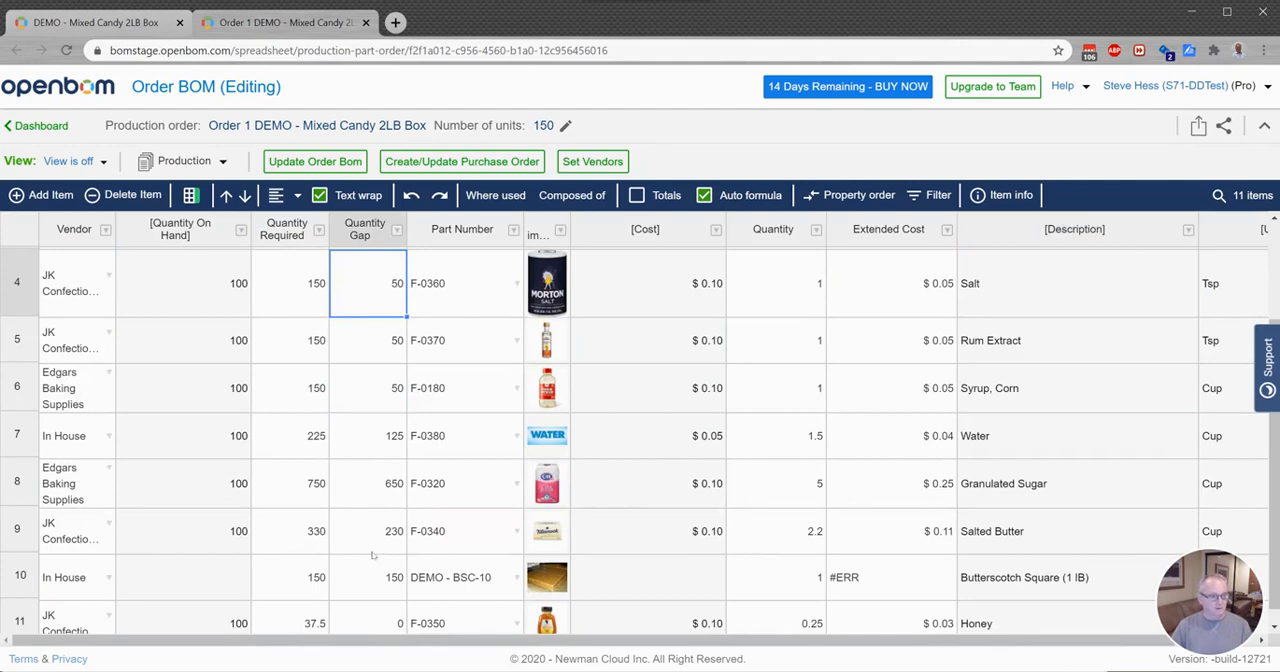
scroll(368, 489, down, 1)
scroll(374, 500, up, 3)
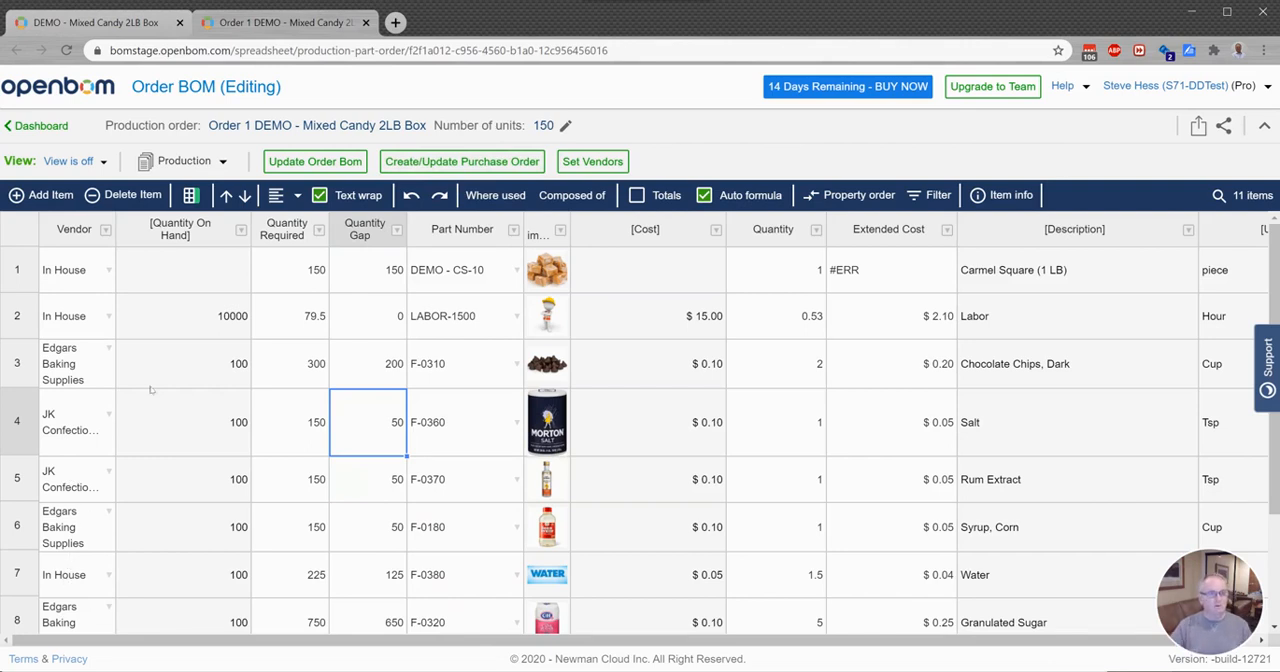
Step: Create the purchase orders from the Order BOM and open the Edgars Baking Supplies order for the mixed candy box
click(470, 161)
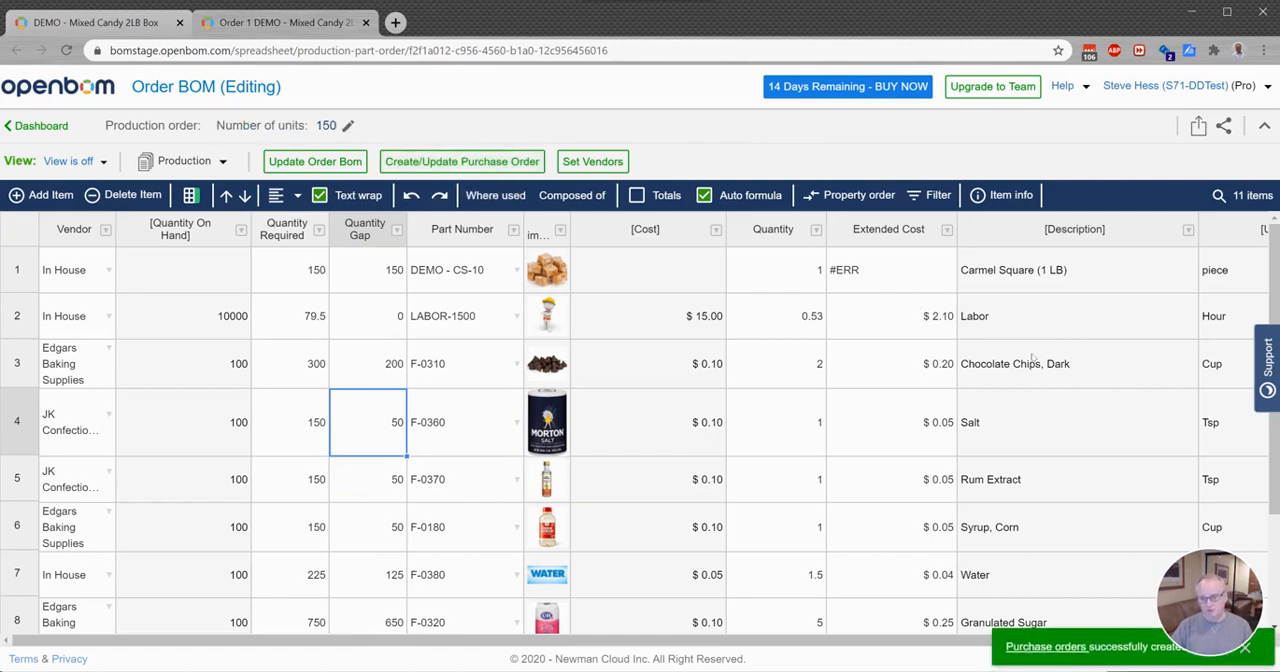
click(1062, 647)
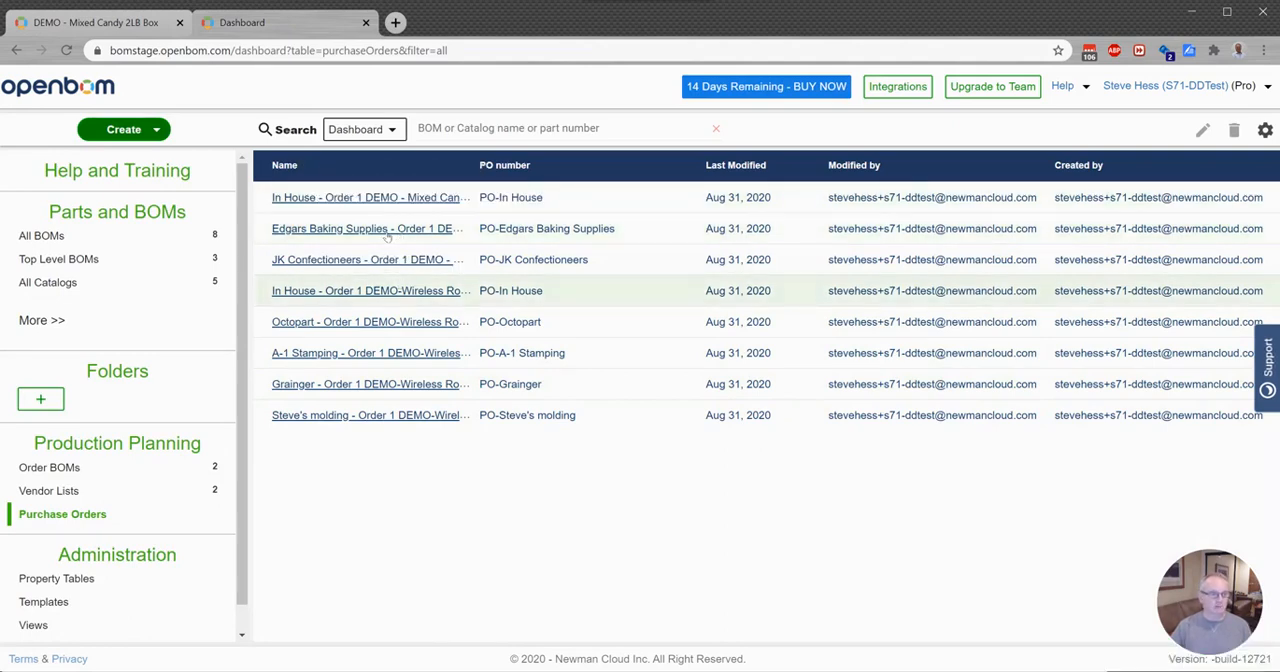
click(386, 230)
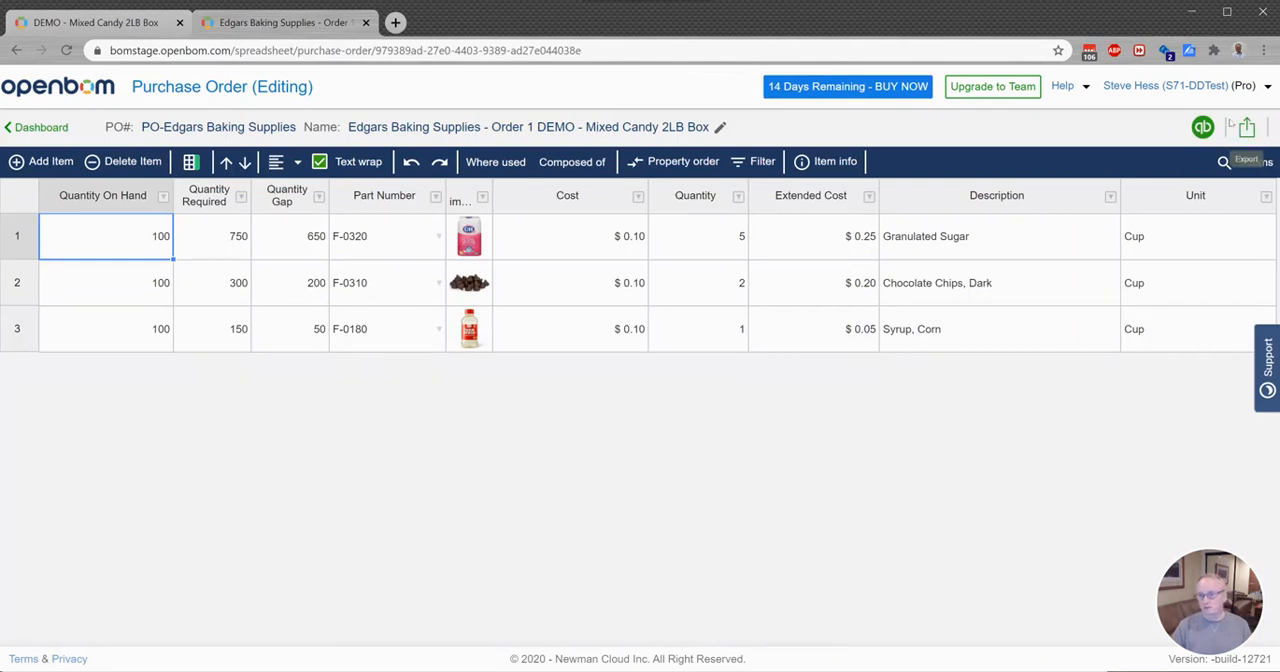
Step: Check which file formats are offered for exporting the purchase order, then cancel the export
click(1247, 127)
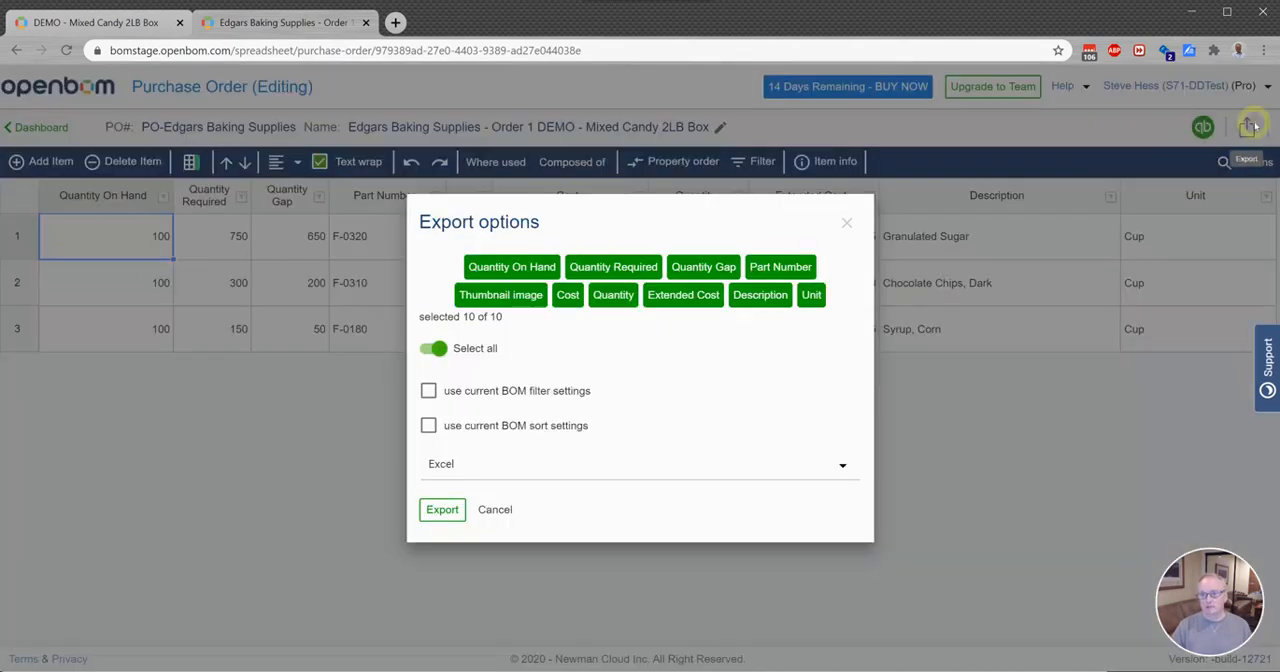
click(447, 466)
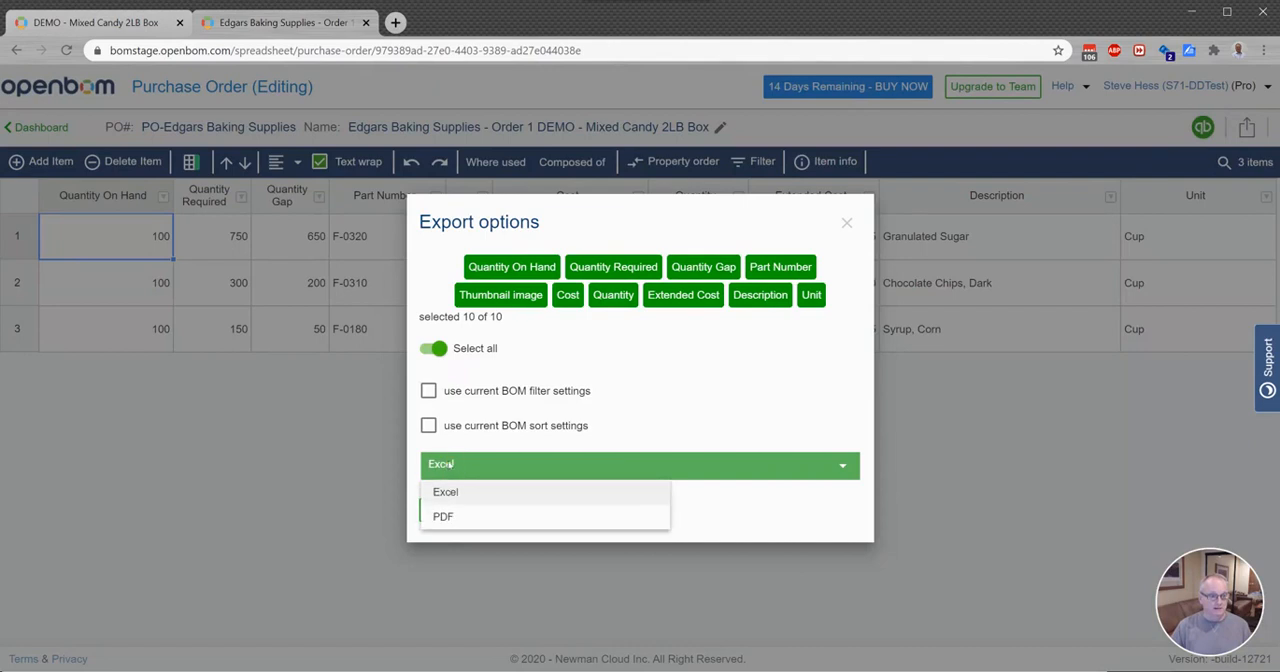
click(763, 520)
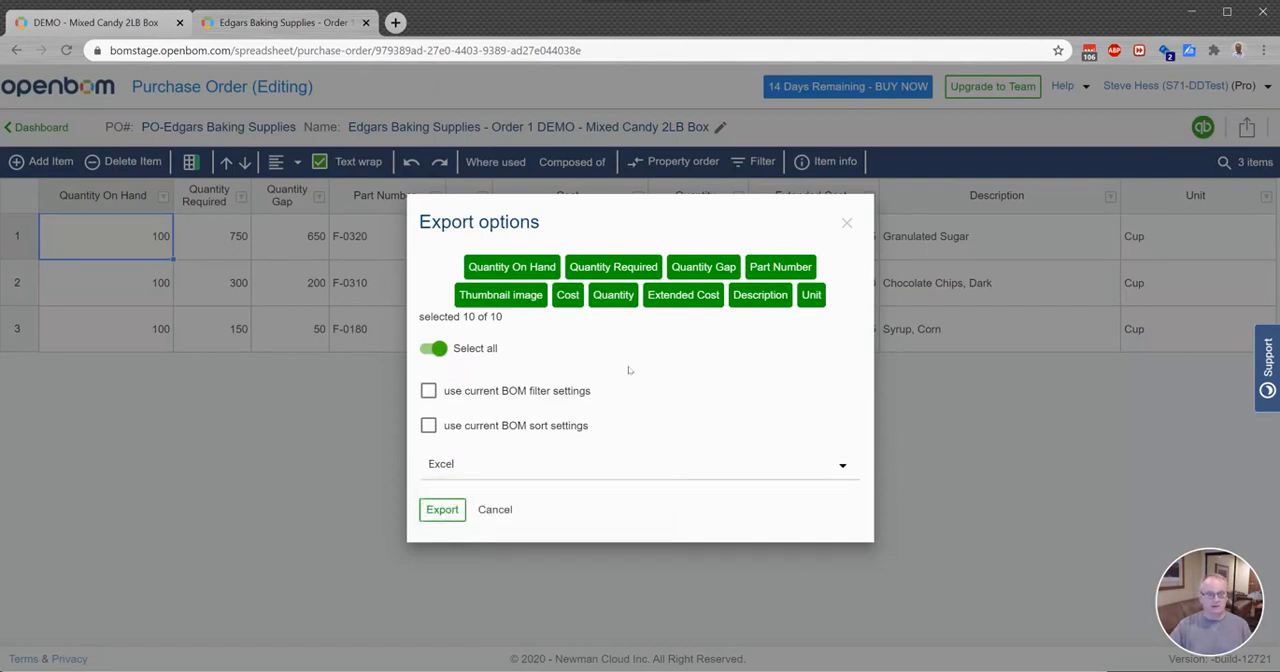
click(497, 510)
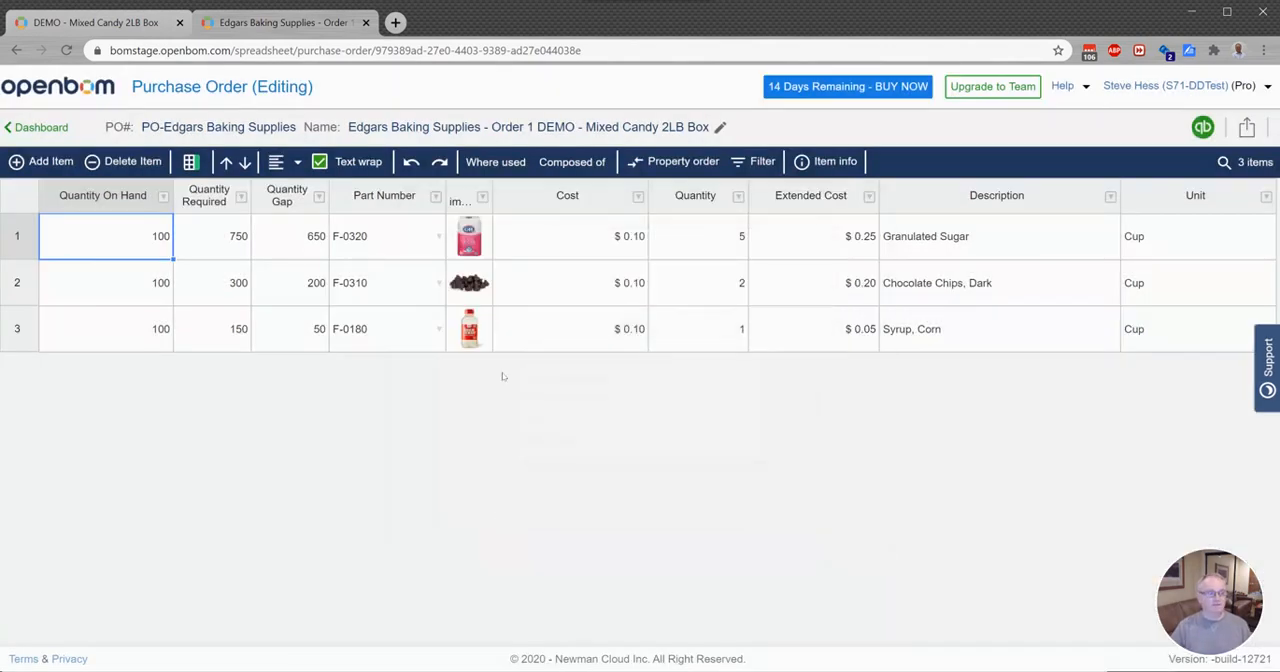
Step: Return to the dashboard, open the top-level DEMO - Mixed Candy BOM and bring up its Sees Candy Order BOM
click(40, 128)
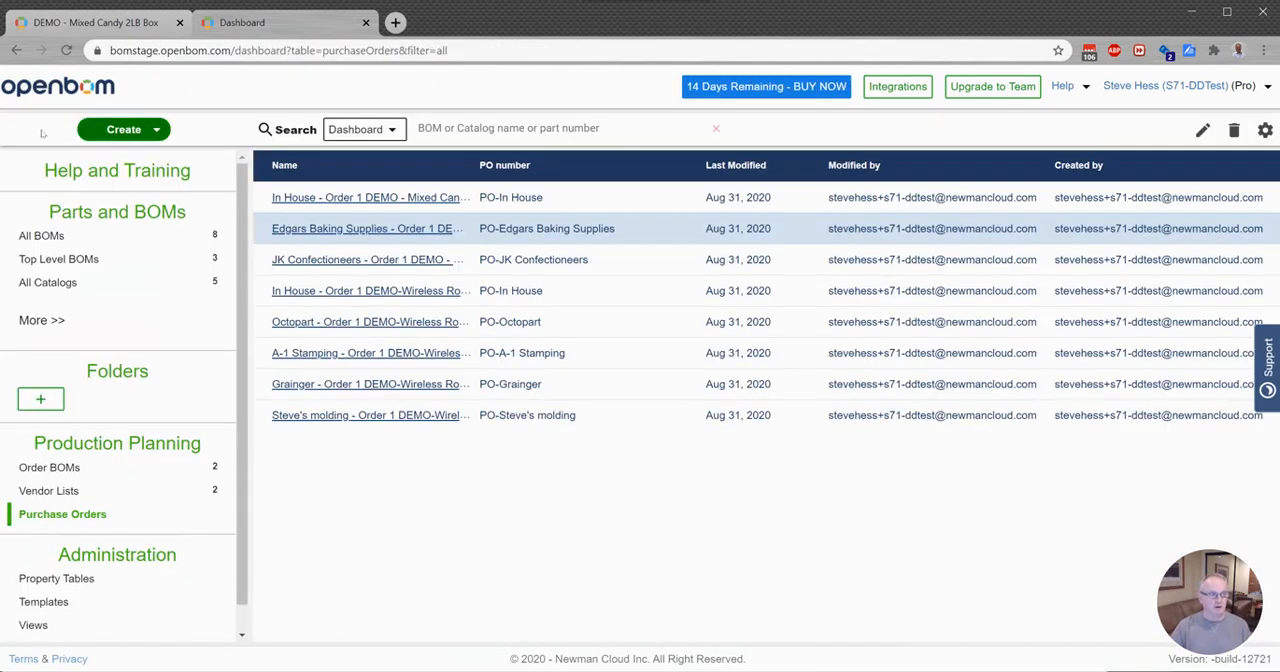
click(60, 259)
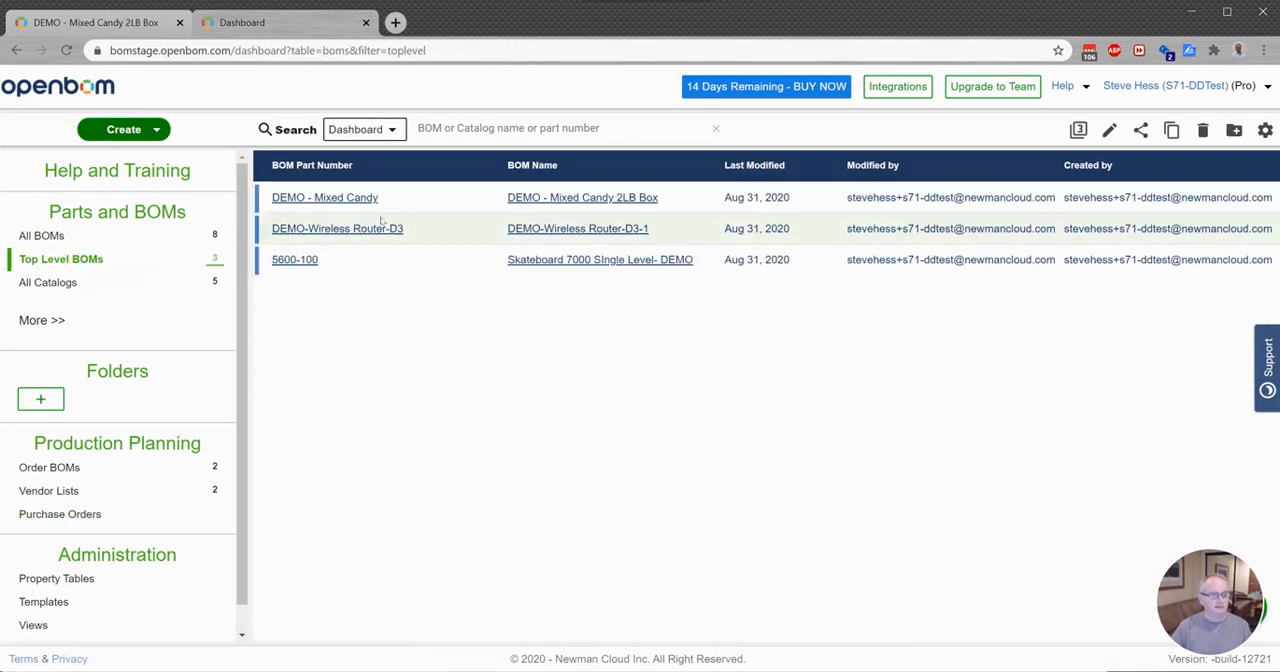
click(318, 198)
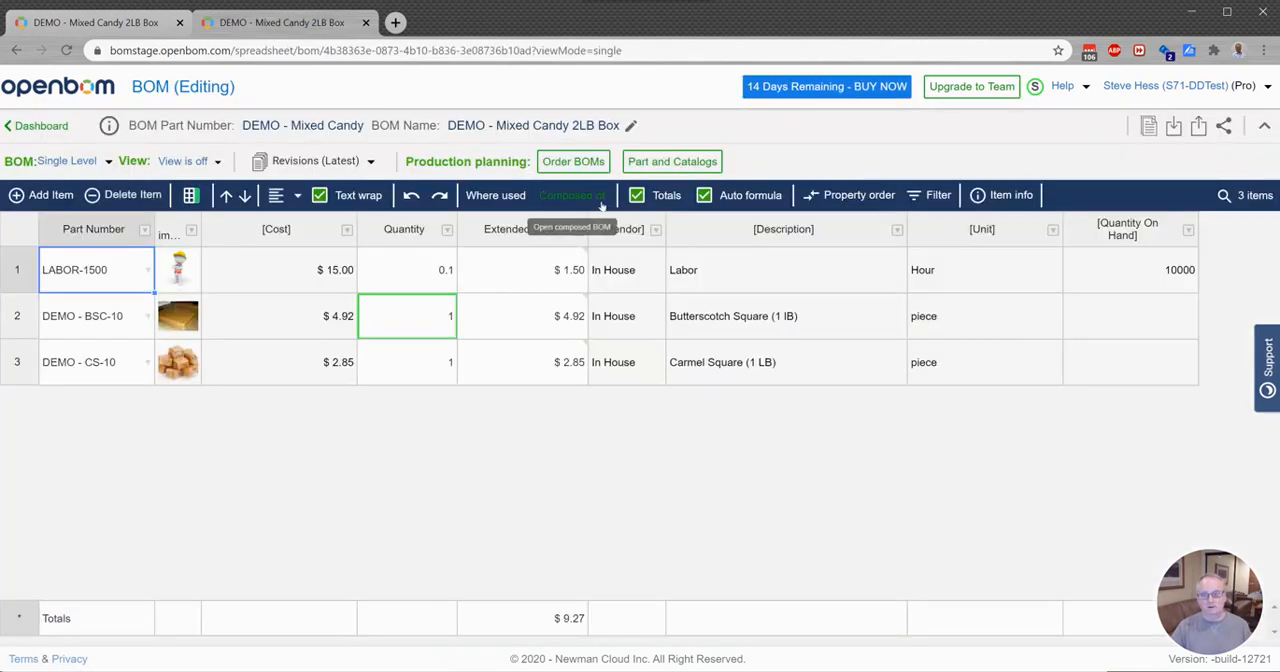
click(573, 161)
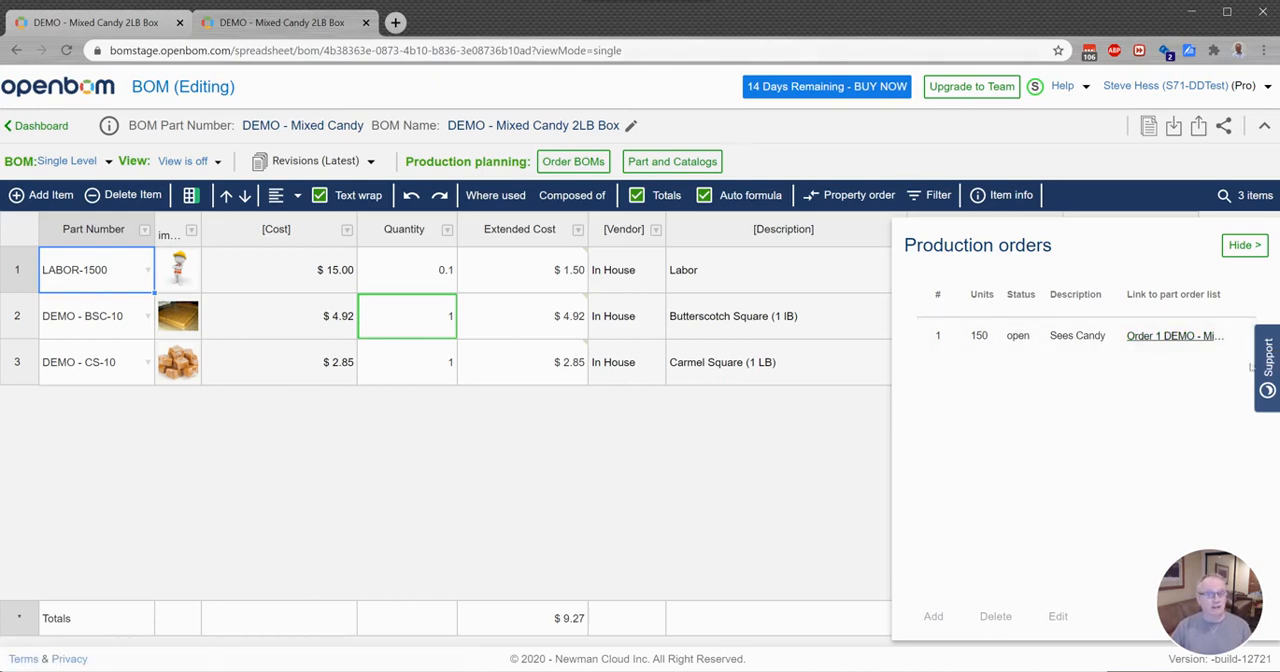
click(1168, 335)
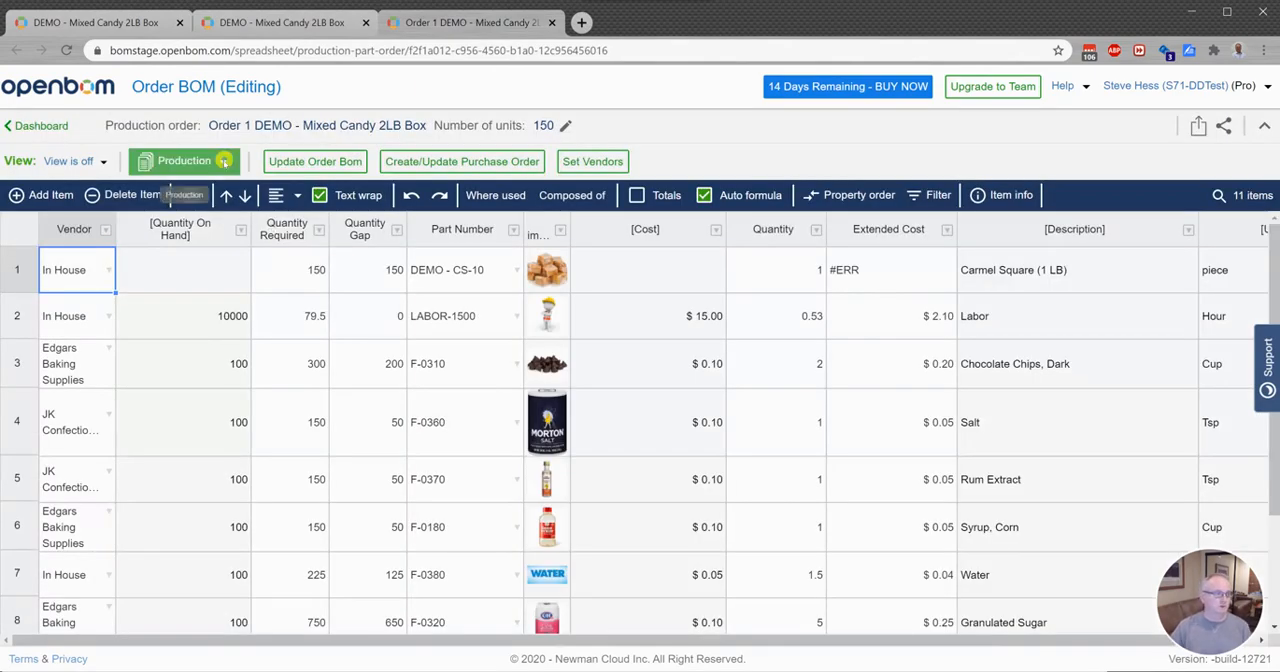
Step: Release the Order BOM to production, confirm the release, and reload the page
click(185, 161)
click(199, 218)
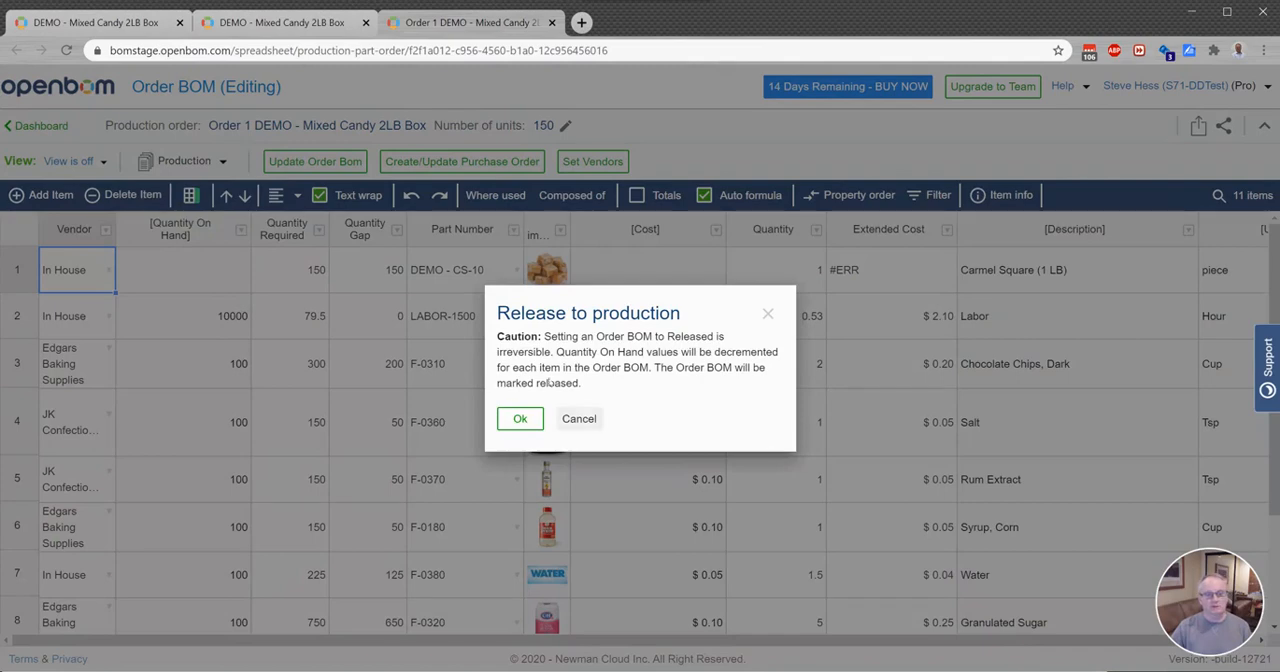
click(520, 418)
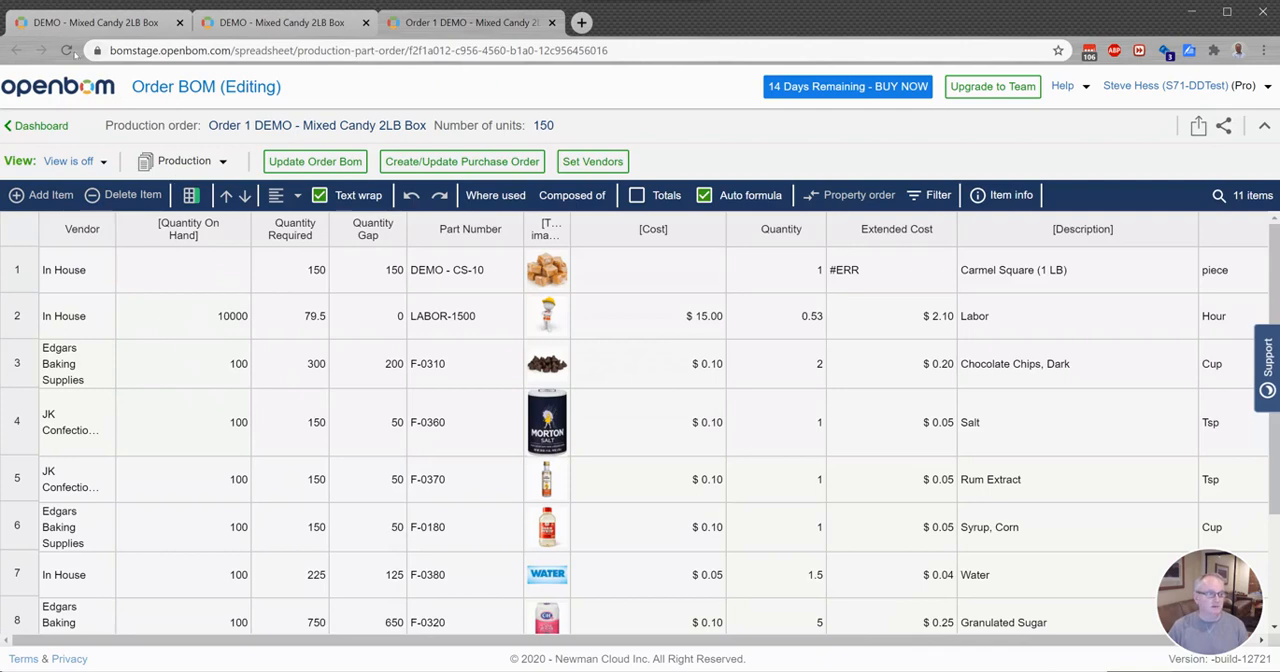
click(67, 50)
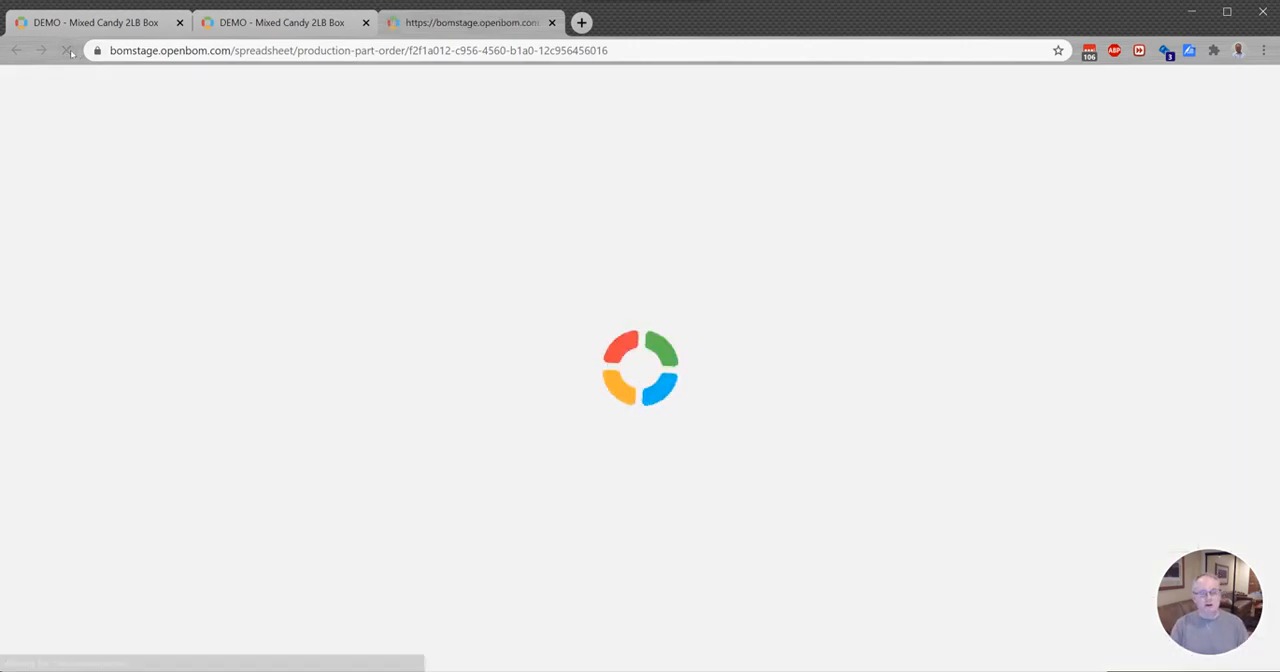